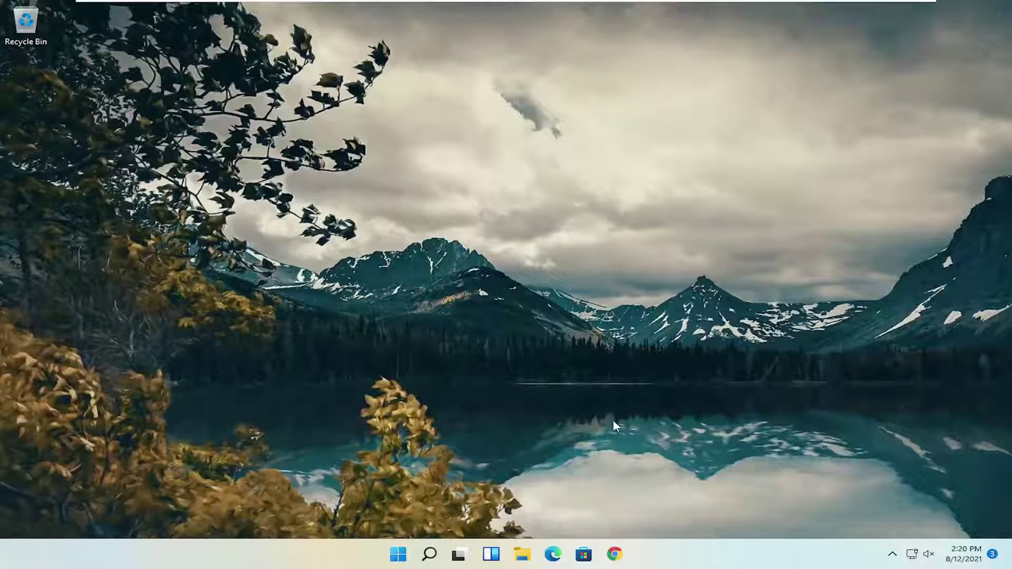
- Find 'regedit' in Windows Search and run Registry Editor as administrator, approving the UAC prompt
click(430, 553)
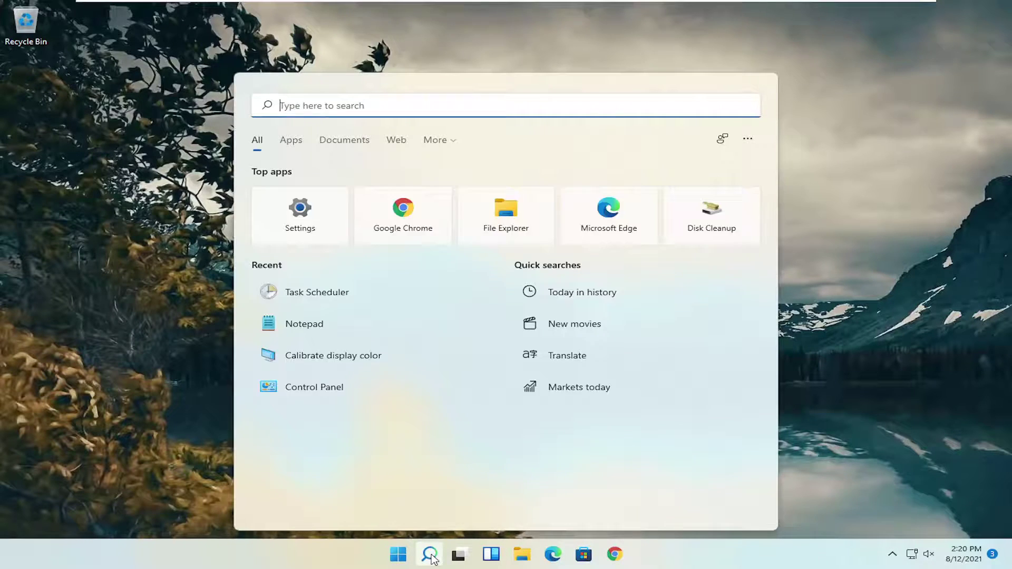
text(regedit)
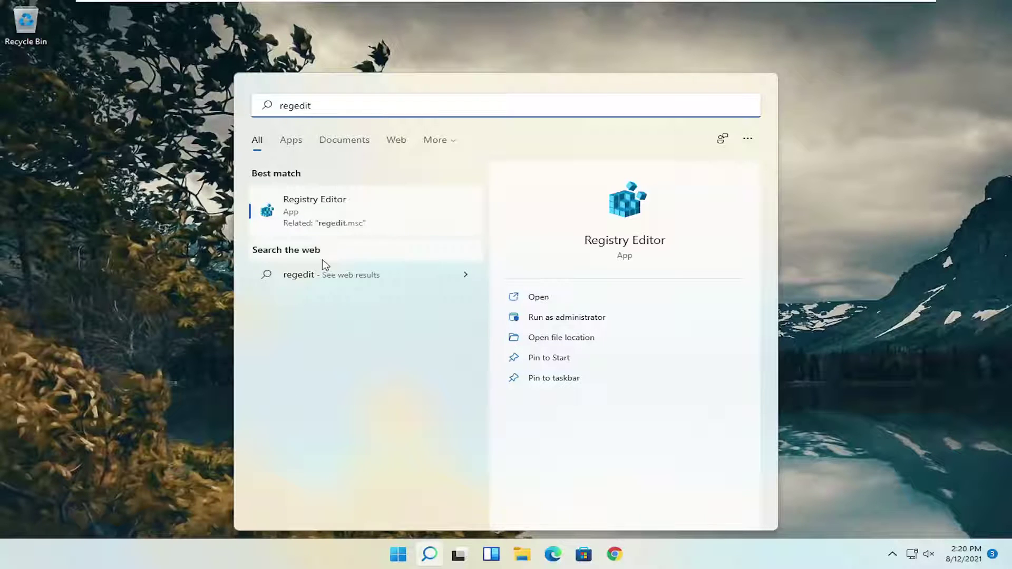
right_click(318, 221)
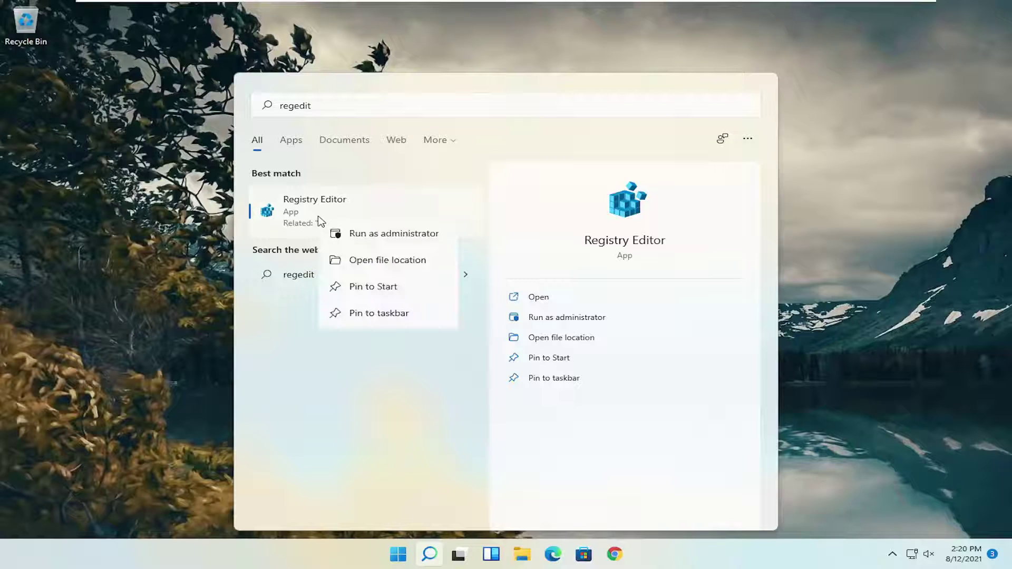
click(383, 238)
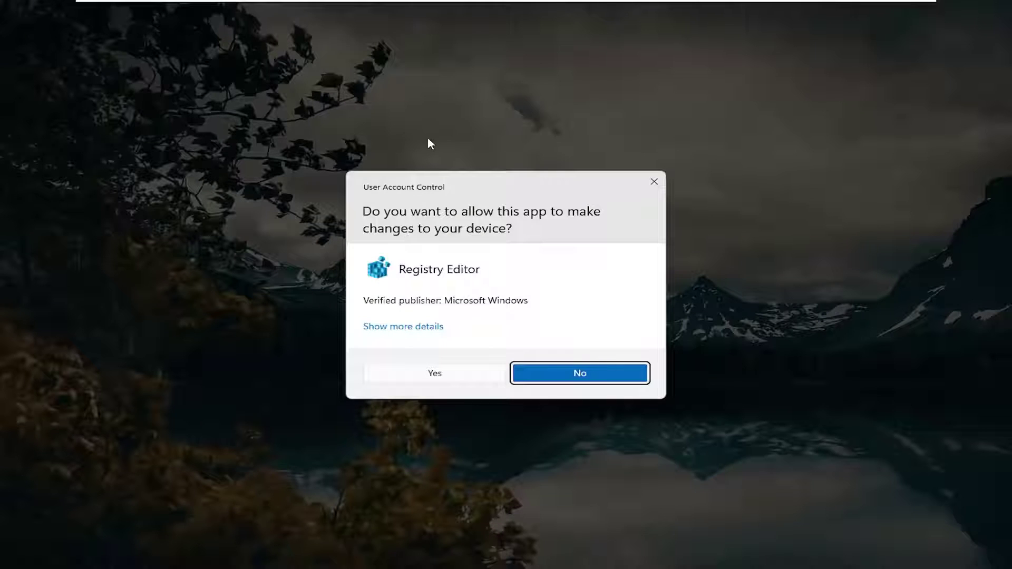
click(435, 374)
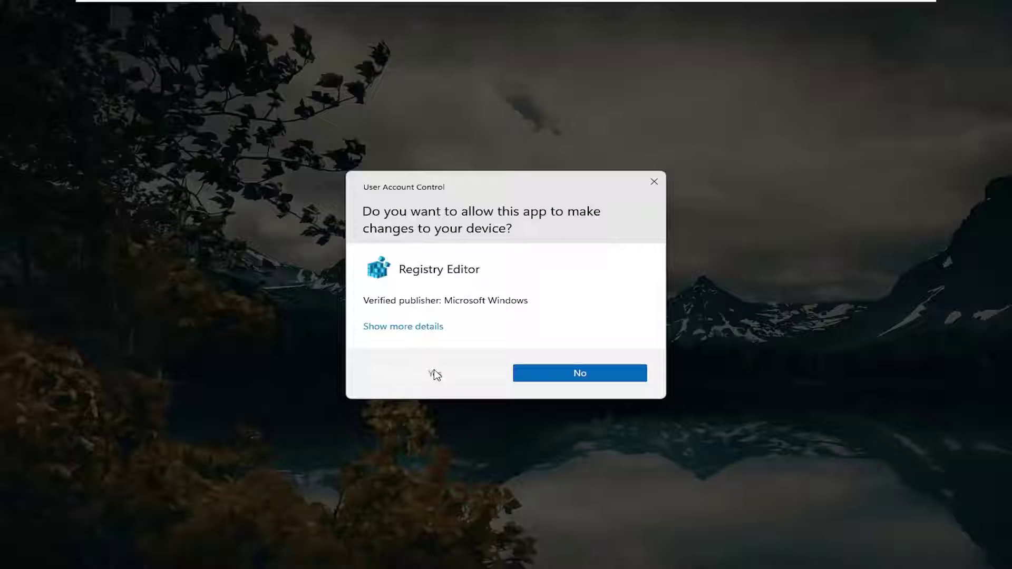
drag(355, 54, 432, 63)
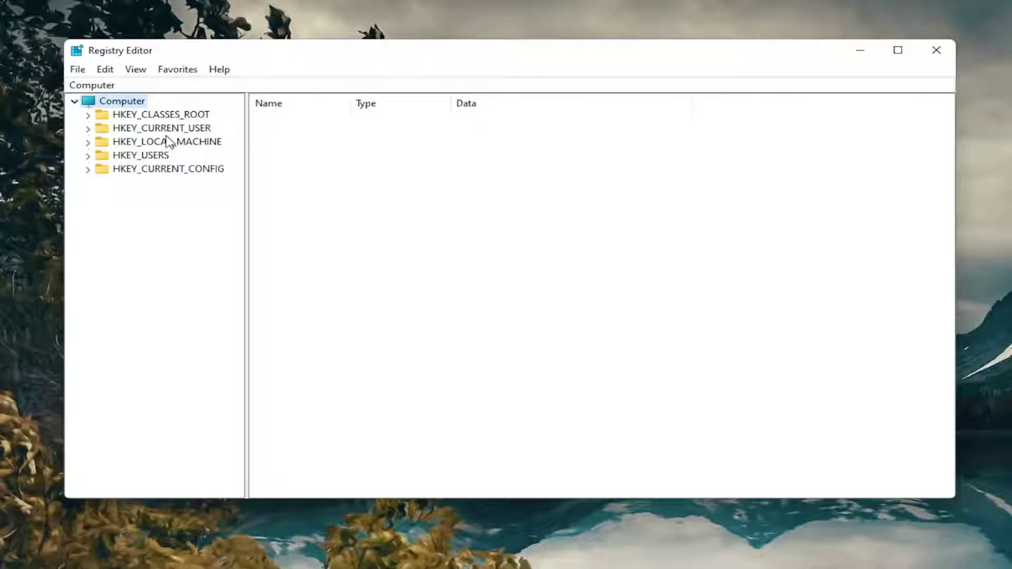
click(79, 69)
click(94, 104)
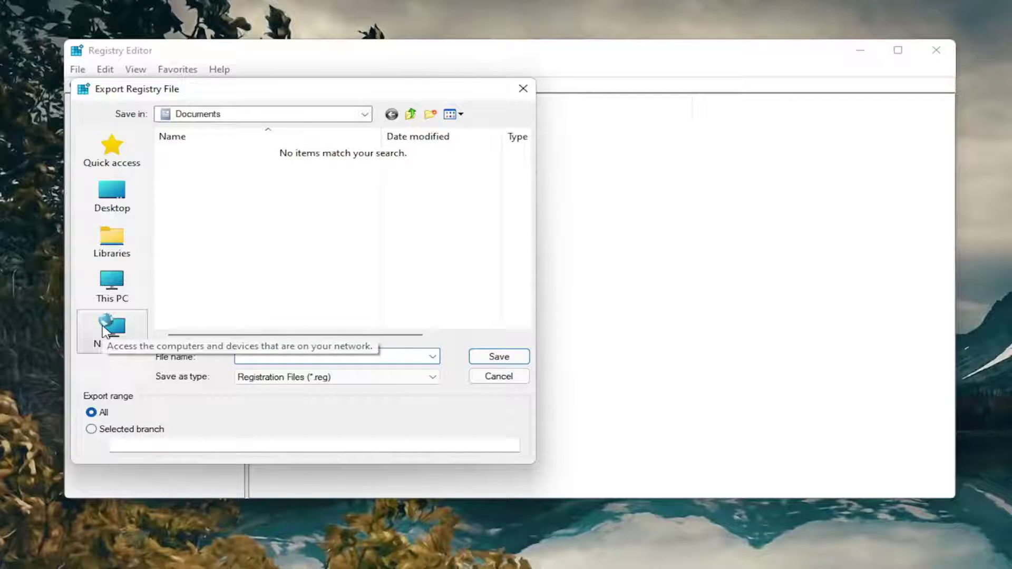
click(495, 378)
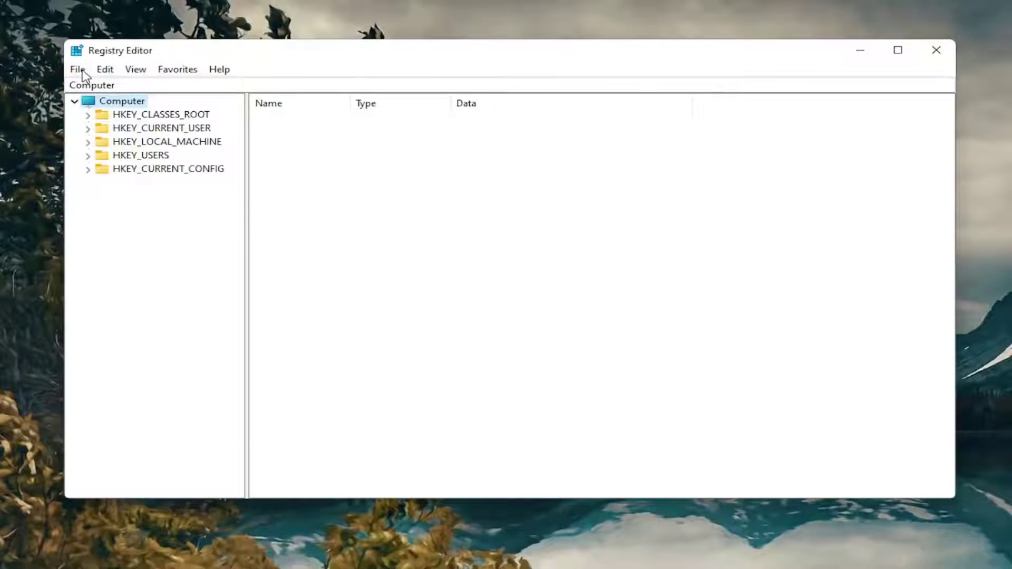
click(79, 70)
click(105, 87)
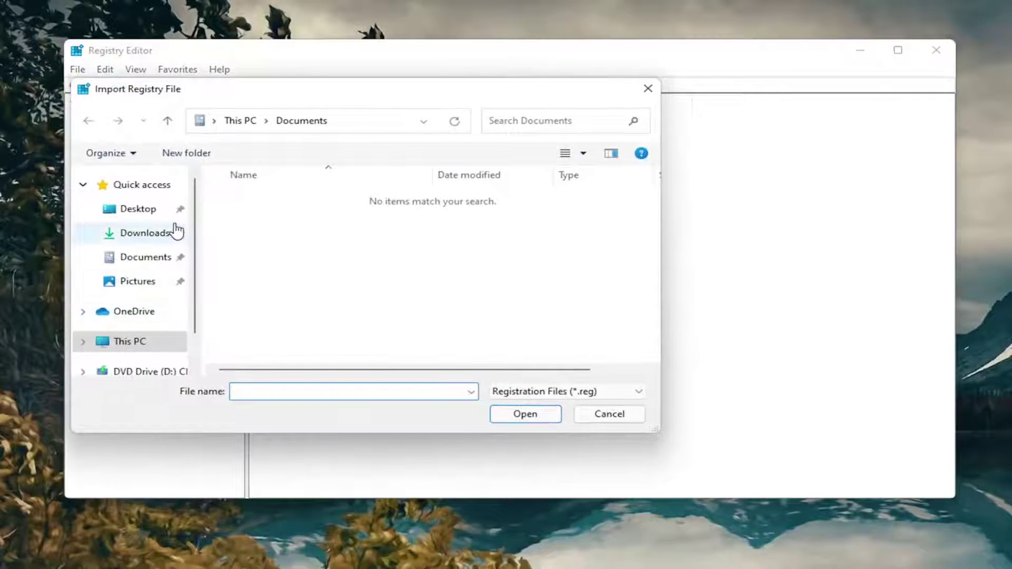
click(163, 210)
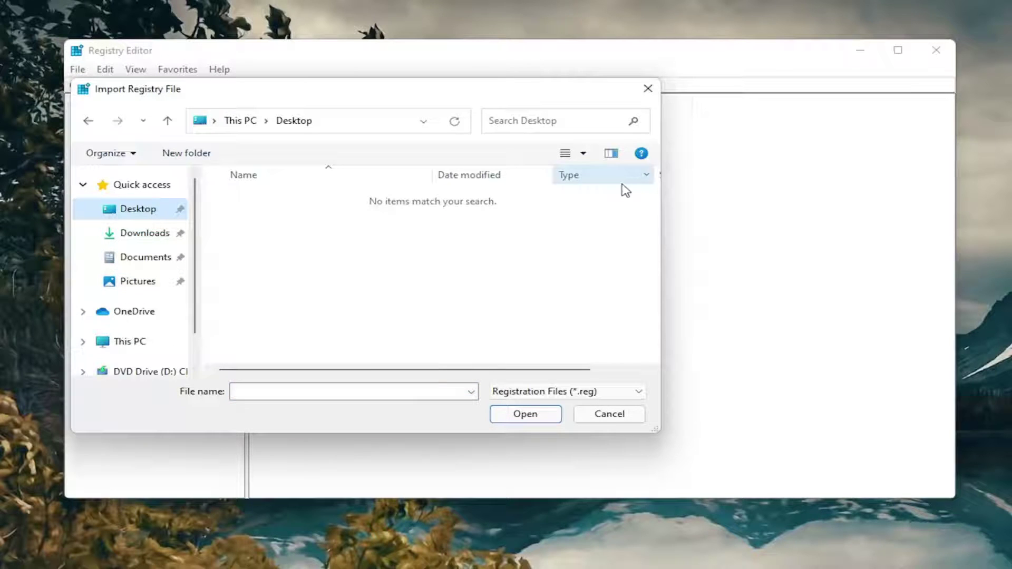
click(613, 416)
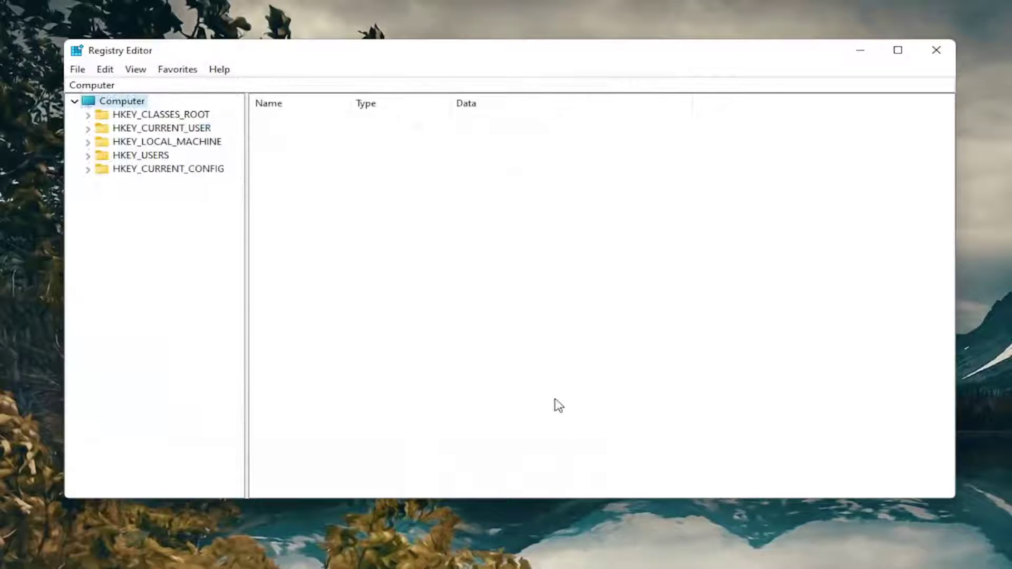
- Expand HKEY_LOCAL_MACHINE, then SOFTWARE, then Microsoft in the registry tree
double_click(206, 144)
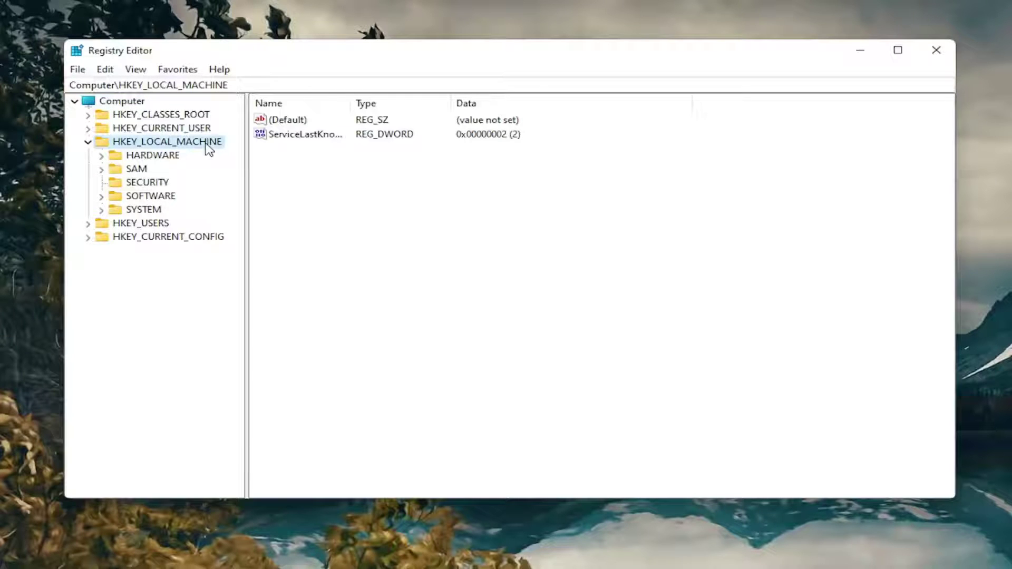
double_click(159, 198)
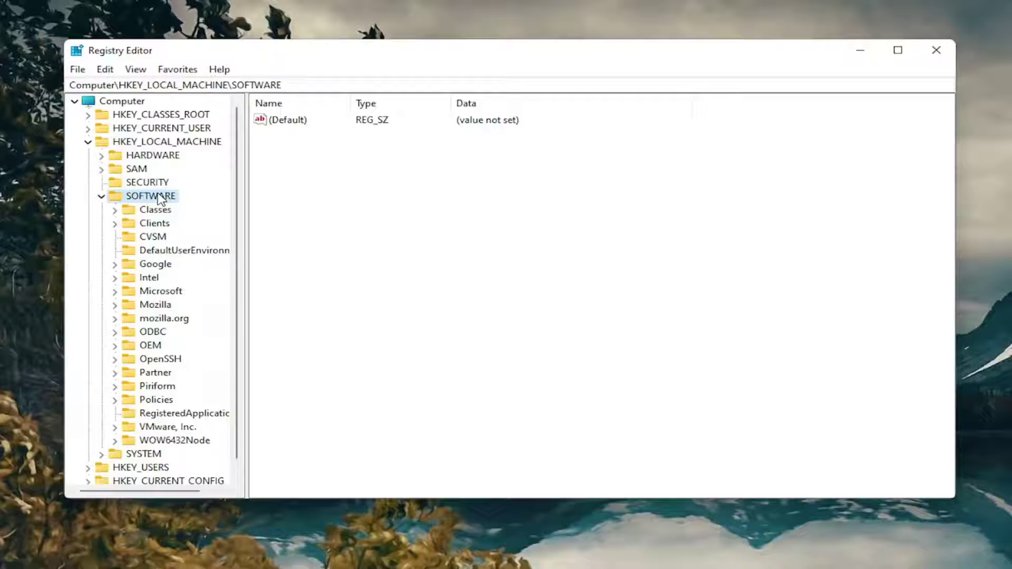
scroll(117, 231, down, 1)
double_click(159, 277)
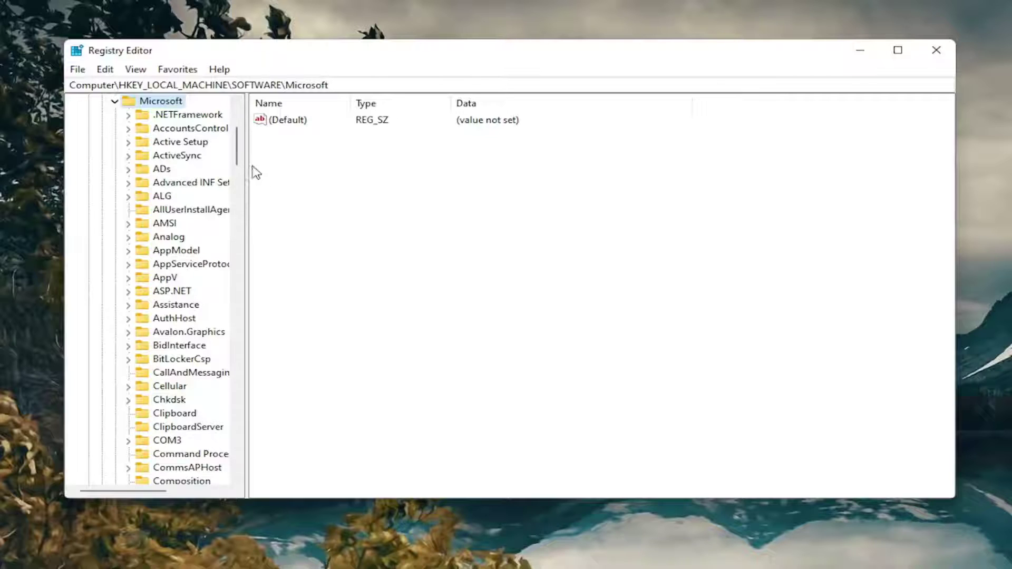
drag(244, 163, 314, 183)
- Expand Windows\CurrentVersion\Policies and select the Attachments key to show ScanWithAntiVirus
scroll(199, 300, down, 18)
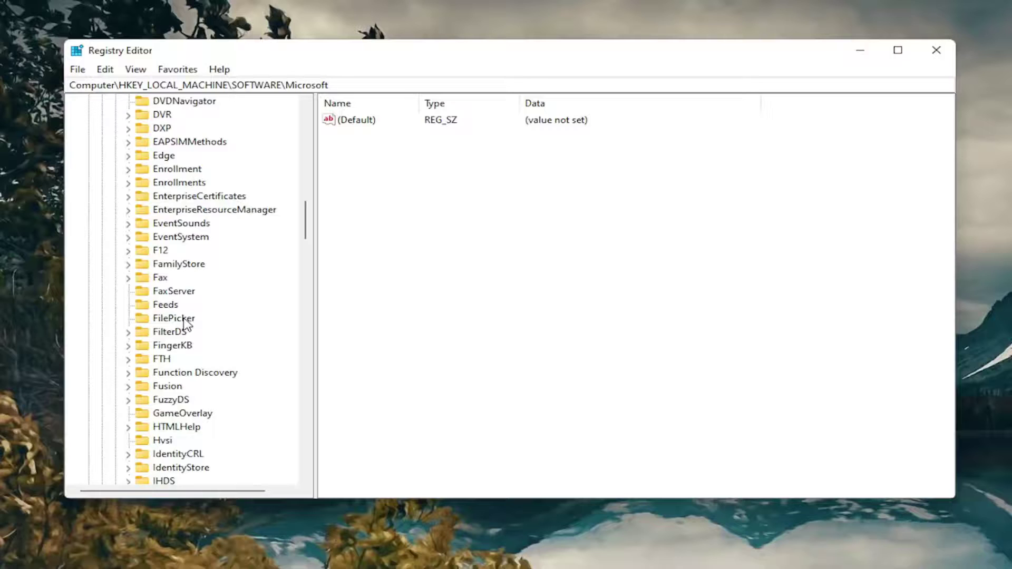
scroll(184, 325, down, 20)
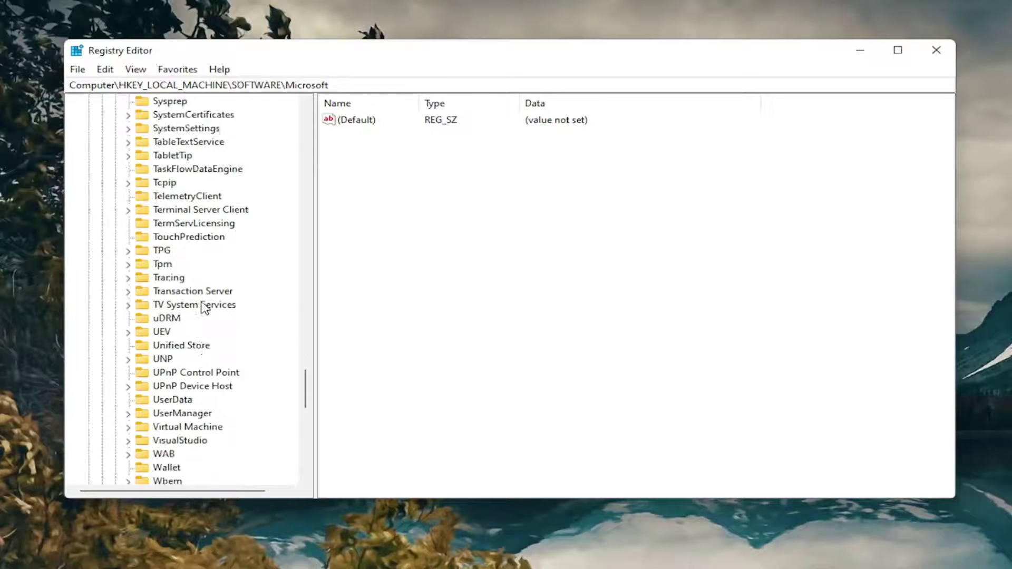
scroll(198, 303, down, 6)
double_click(180, 277)
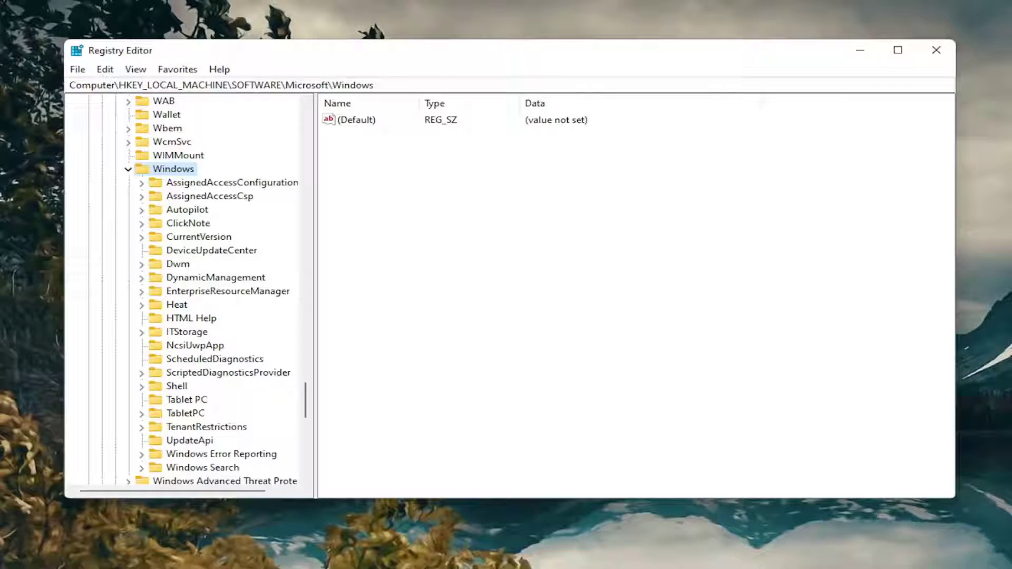
double_click(184, 237)
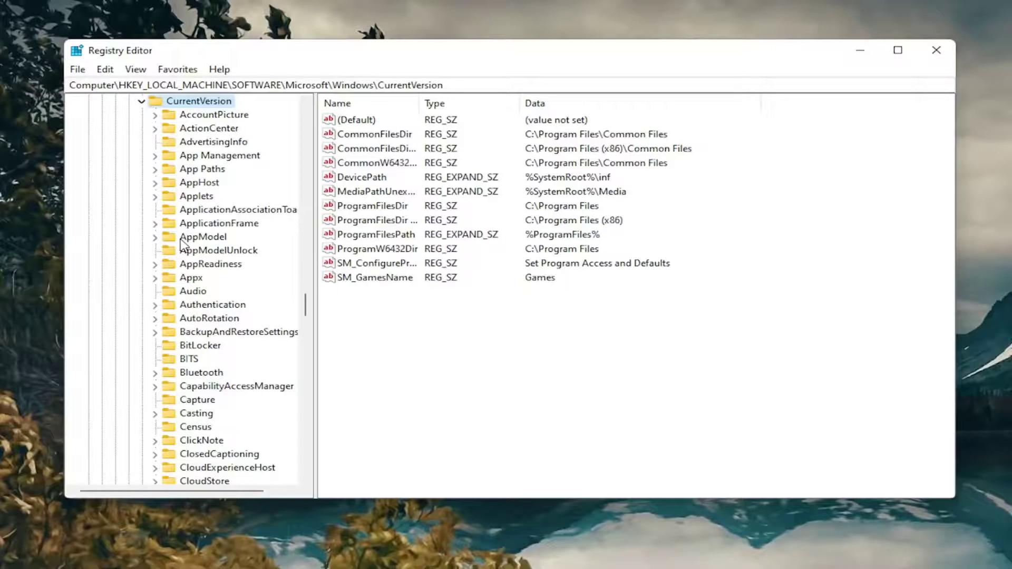
scroll(182, 245, down, 20)
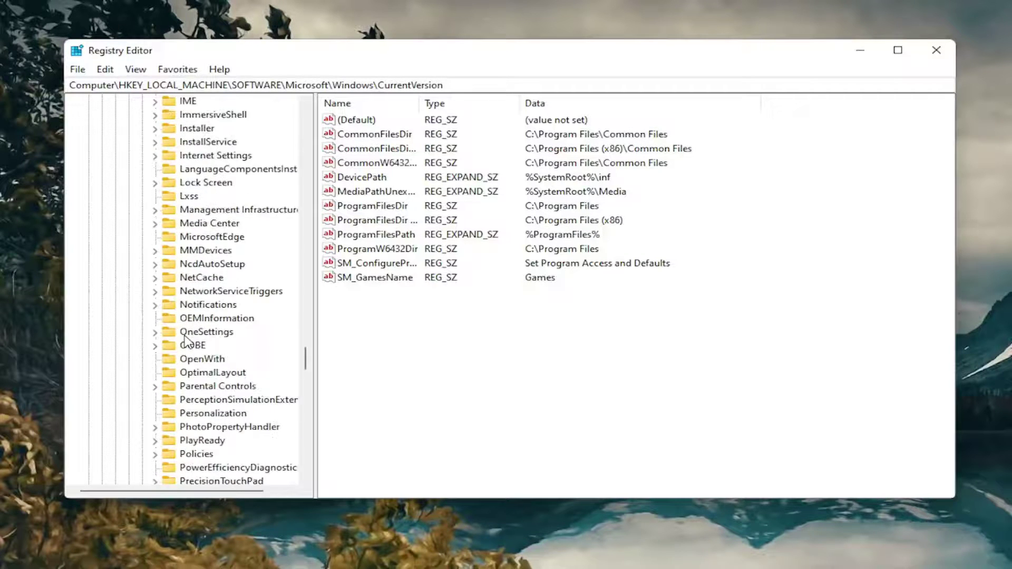
scroll(185, 358, down, 2)
double_click(190, 372)
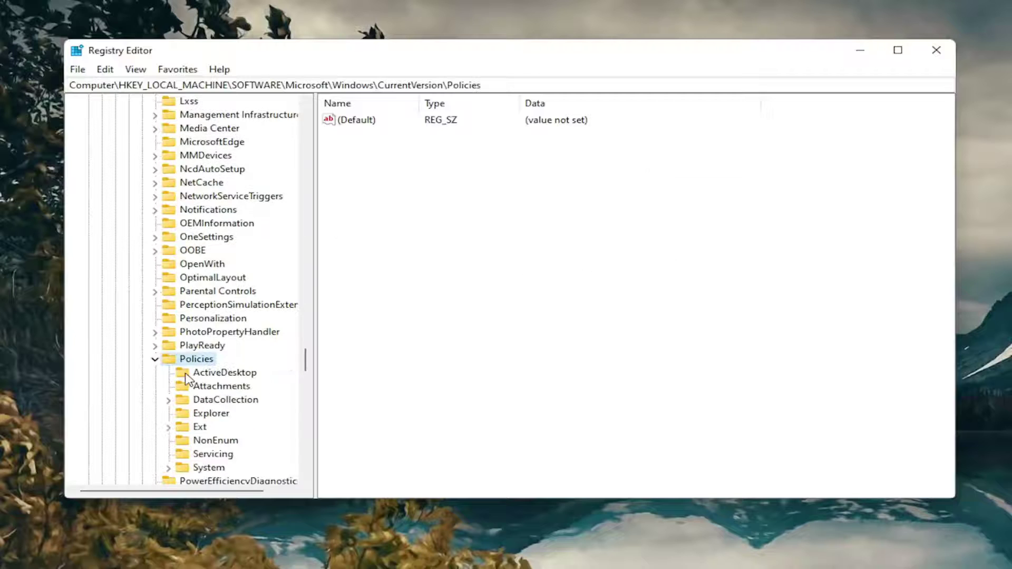
click(220, 390)
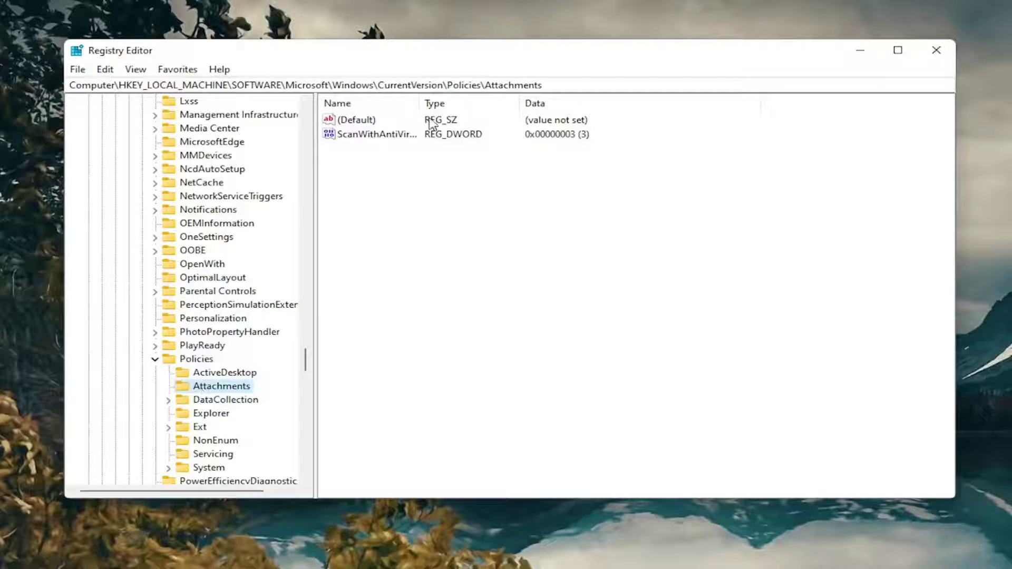
- Change the ScanWithAntiVirus DWORD's value data from 3 to 1 and save it
drag(418, 104, 508, 105)
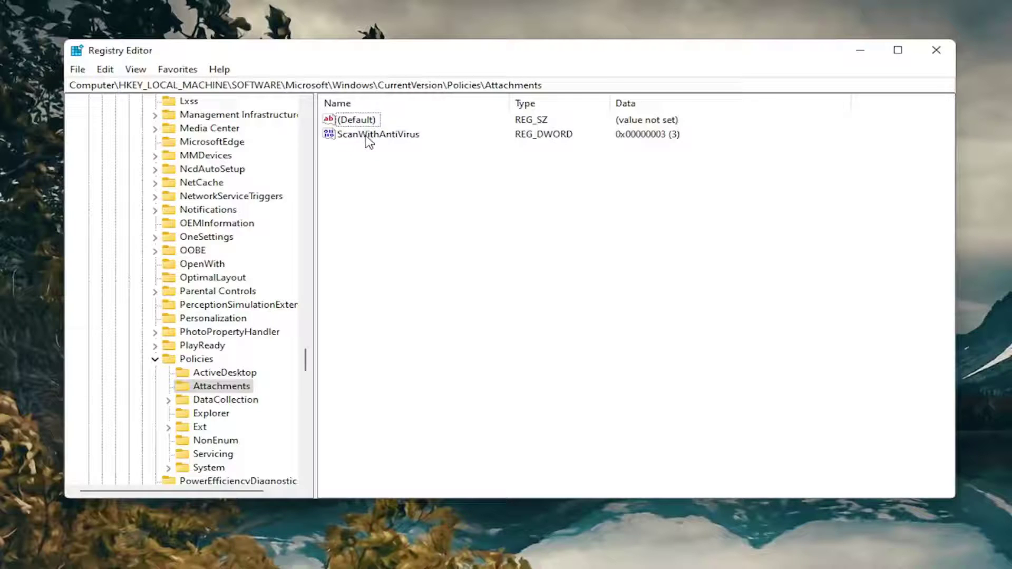
click(391, 138)
double_click(392, 138)
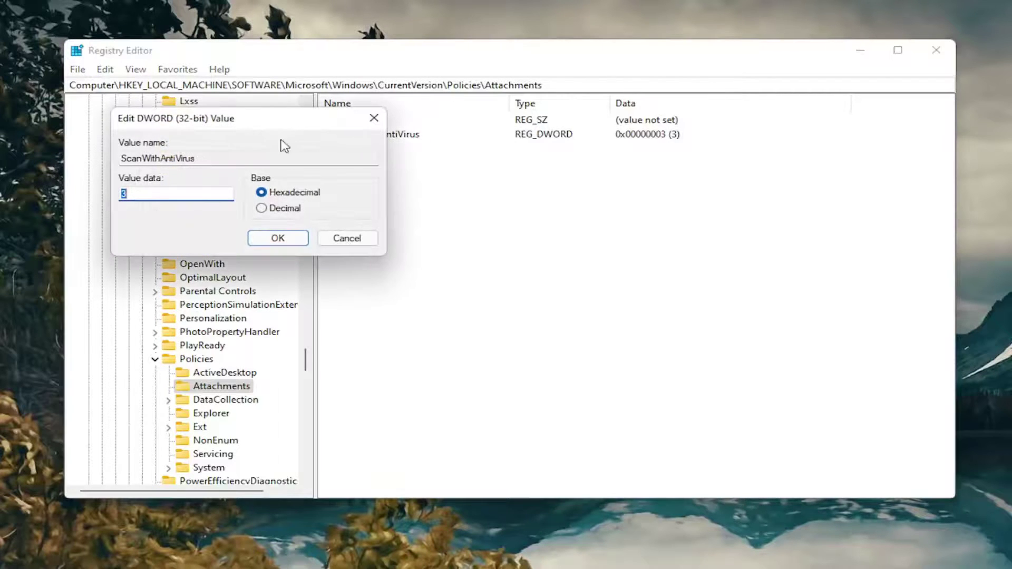
drag(236, 120, 436, 166)
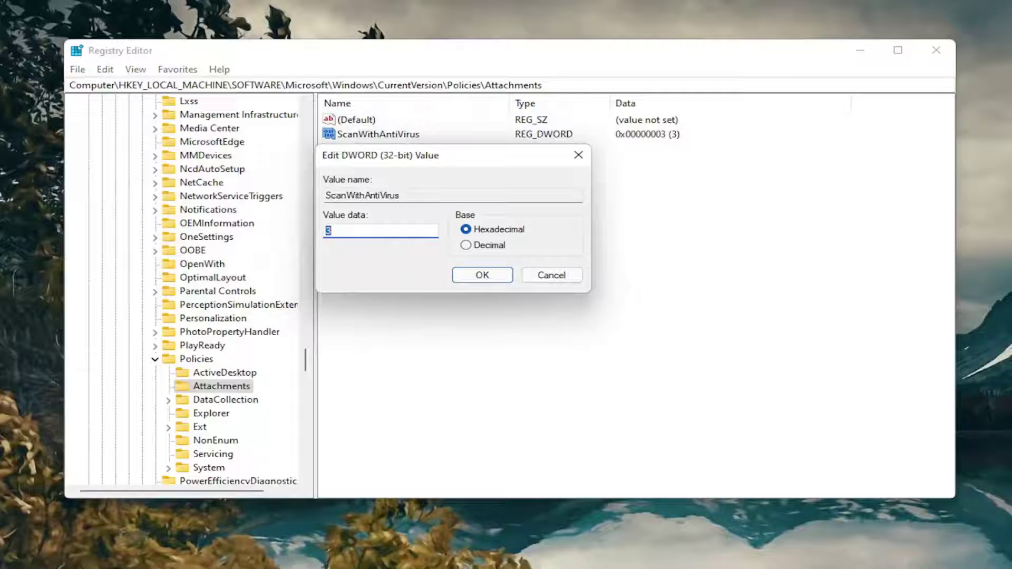
click(482, 275)
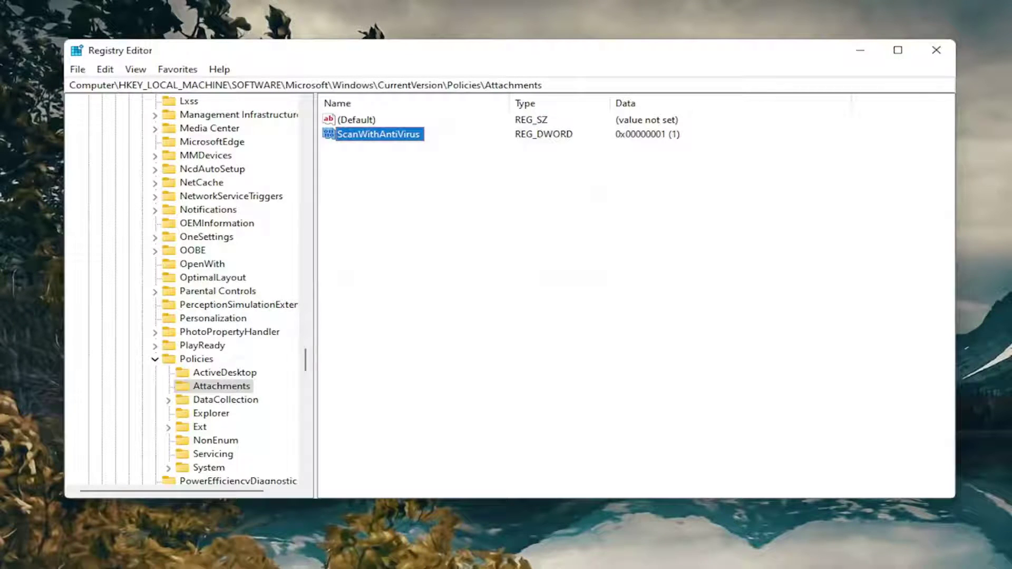
- Collapse the Policies, Microsoft, SOFTWARE and HKEY_LOCAL_MACHINE keys, then close Registry Editor
click(155, 359)
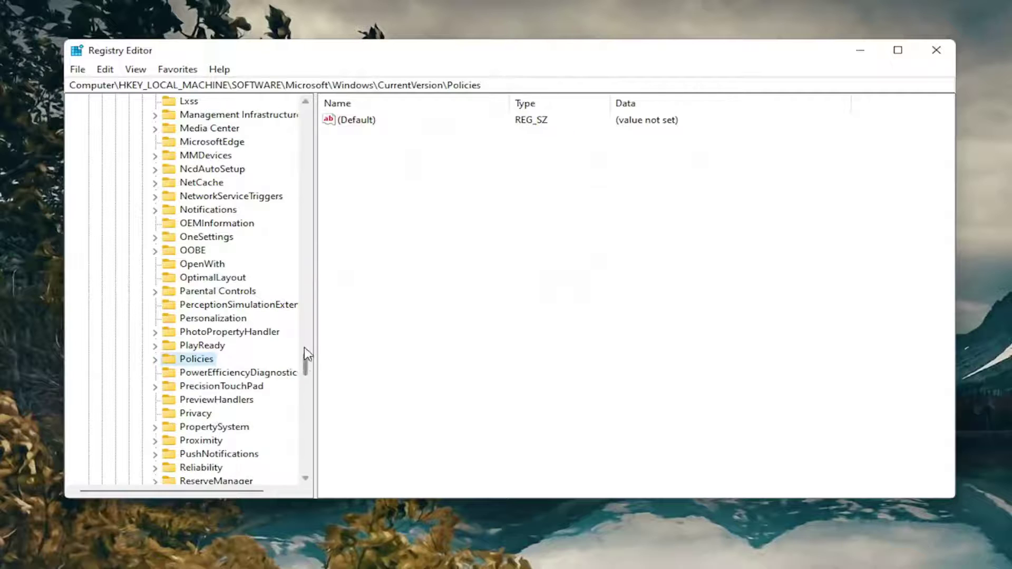
drag(305, 356, 306, 105)
click(113, 291)
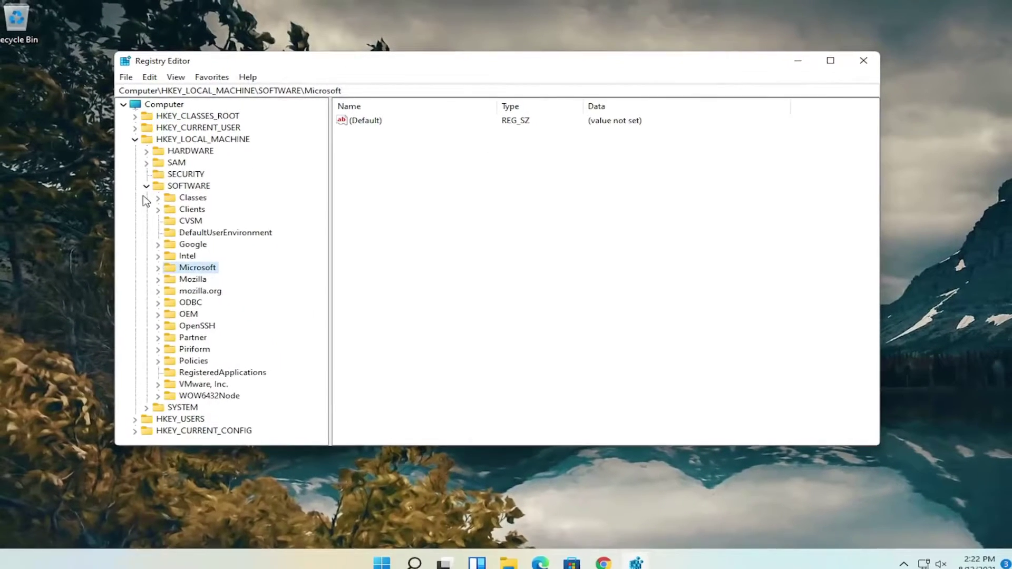
click(100, 197)
click(141, 139)
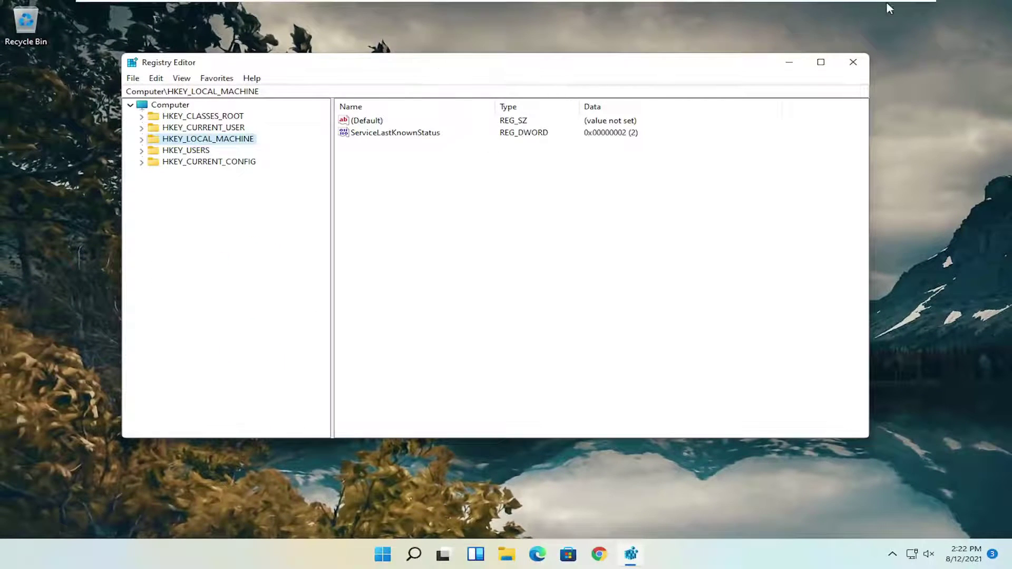
click(853, 61)
- Bring up the Start button's power-user (Win+X) menu on the desktop
right_click(398, 554)
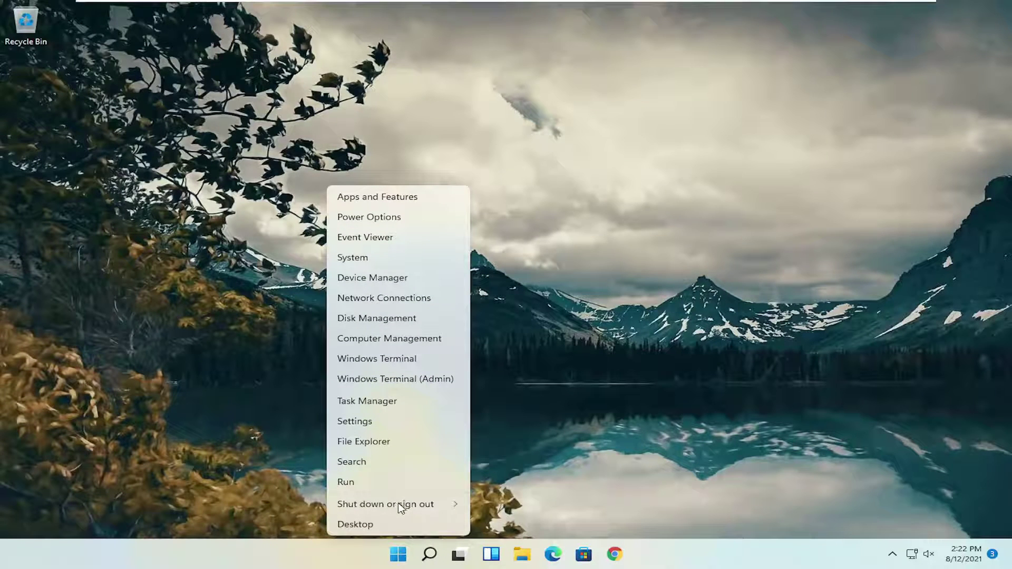
key(Escape)
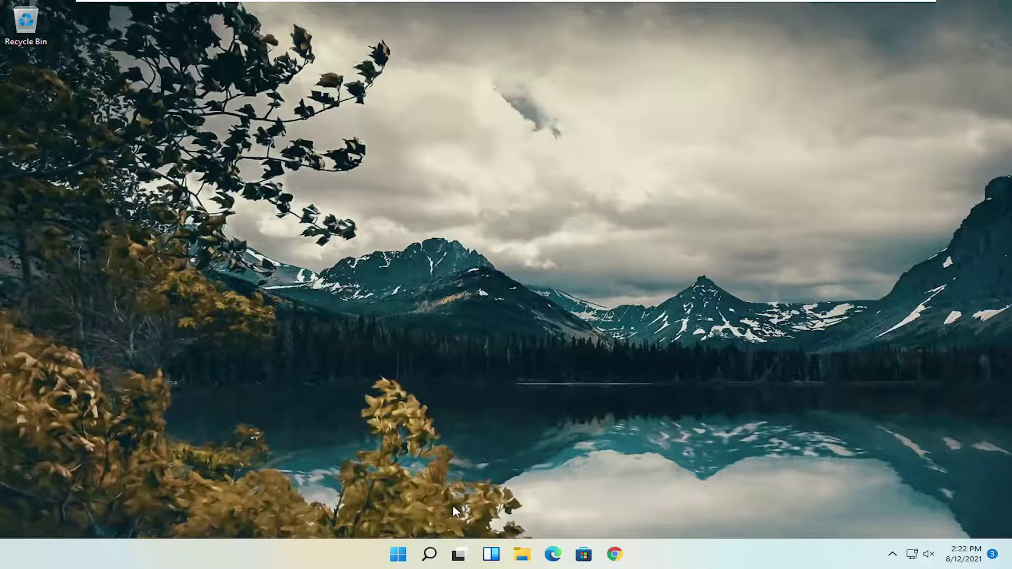
right_click(398, 554)
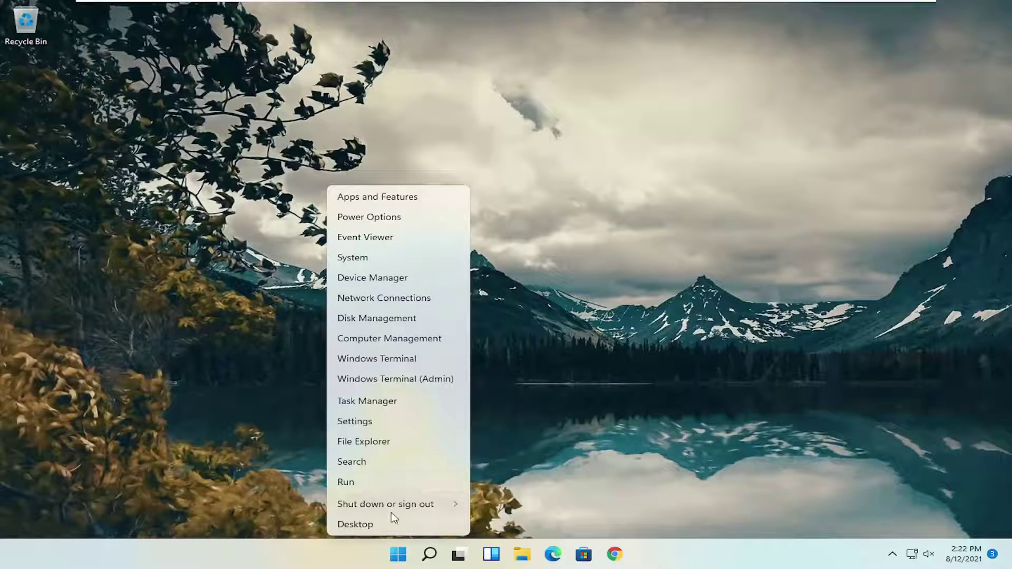